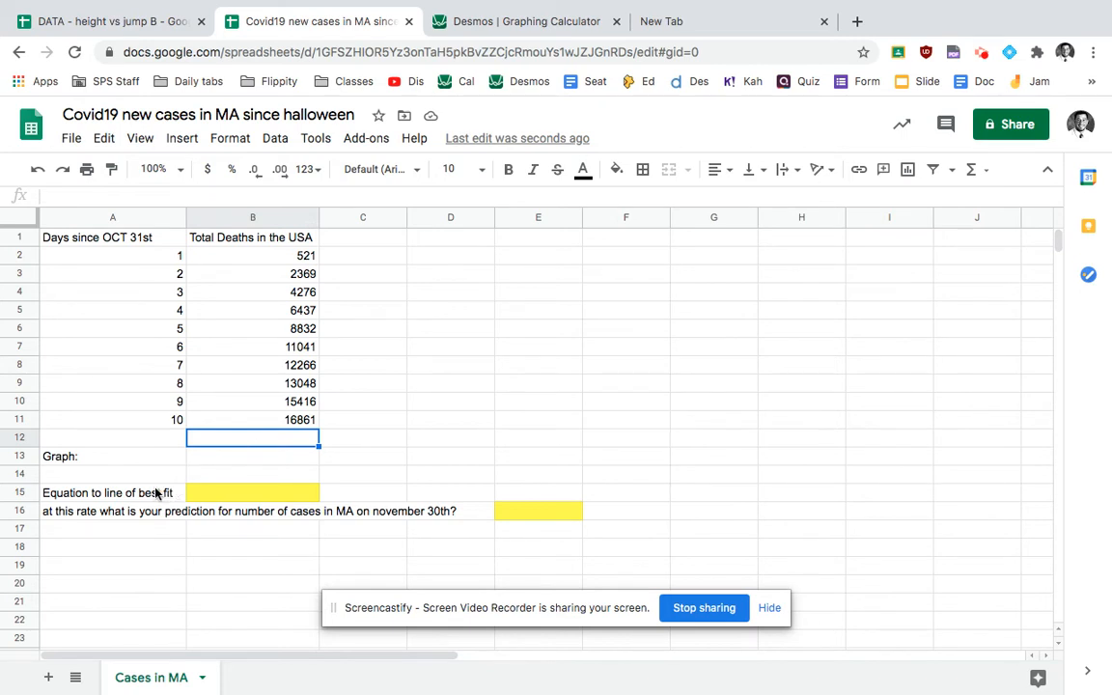
Step: Clear the "Graph:" label from cell A13 in the Covid19 cases spreadsheet
left_click(111, 460)
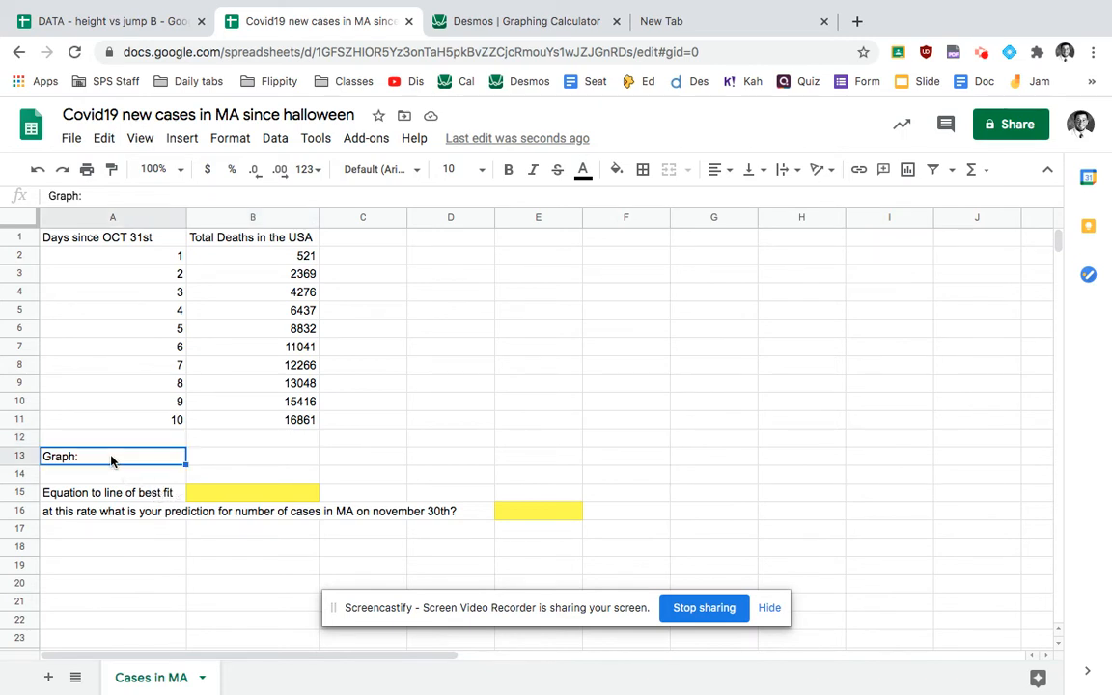
key("Delete")
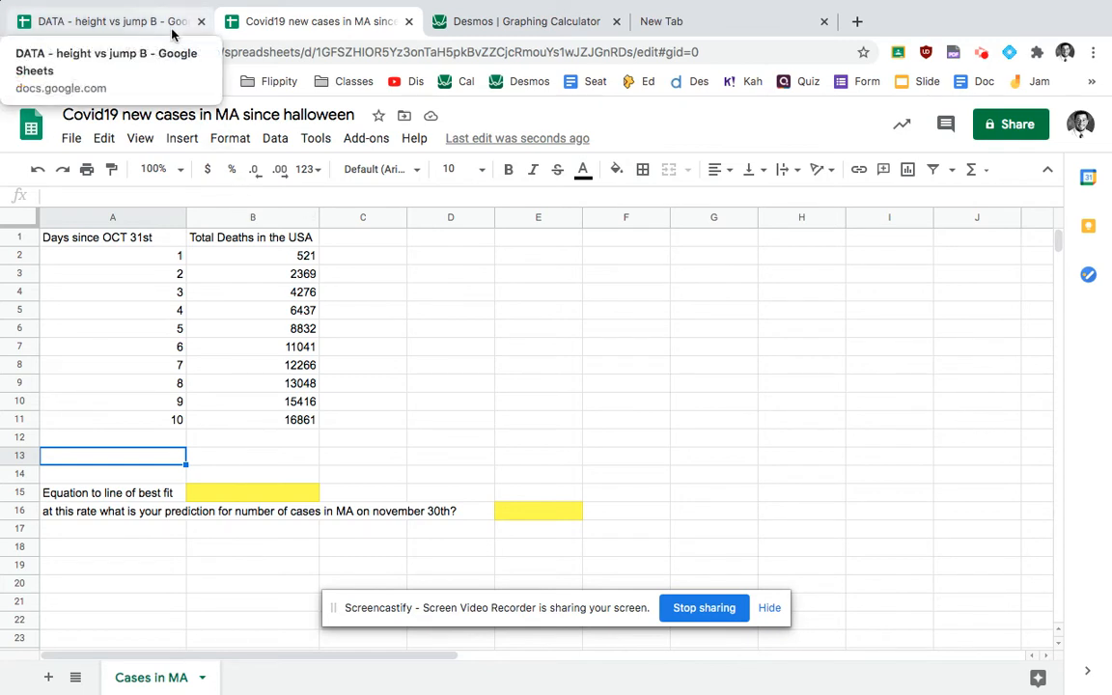
Step: In the "DATA - height vs jump B" spreadsheet, copy the height and jump values in F2:G16 without the headers
mouse_move(138, 3)
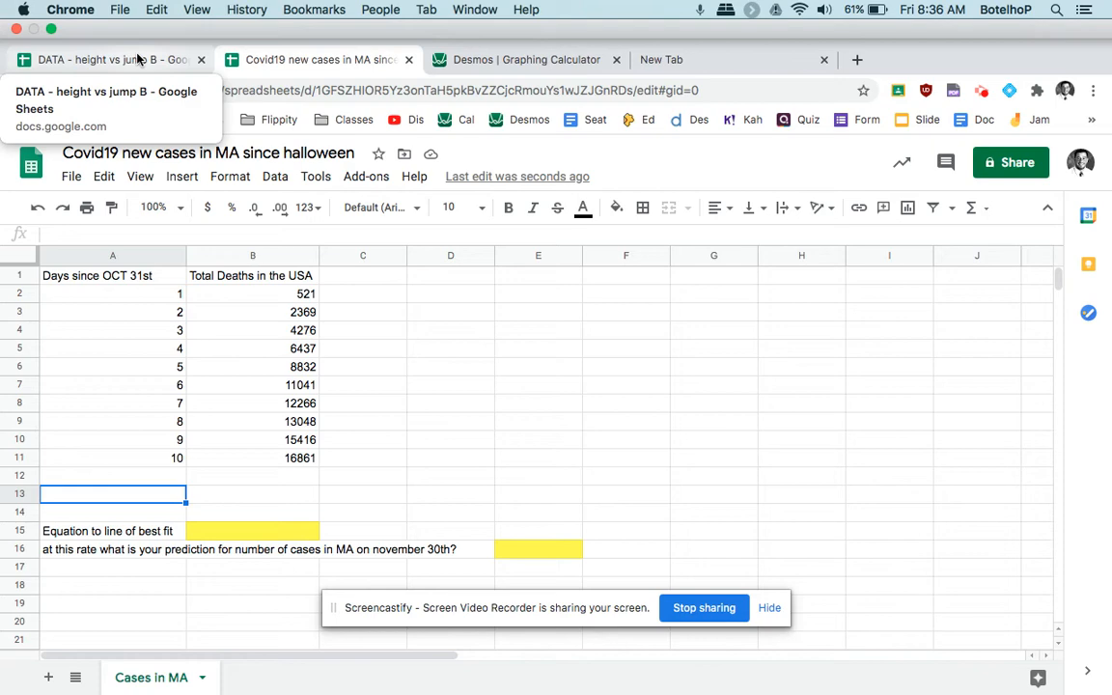
left_click(136, 60)
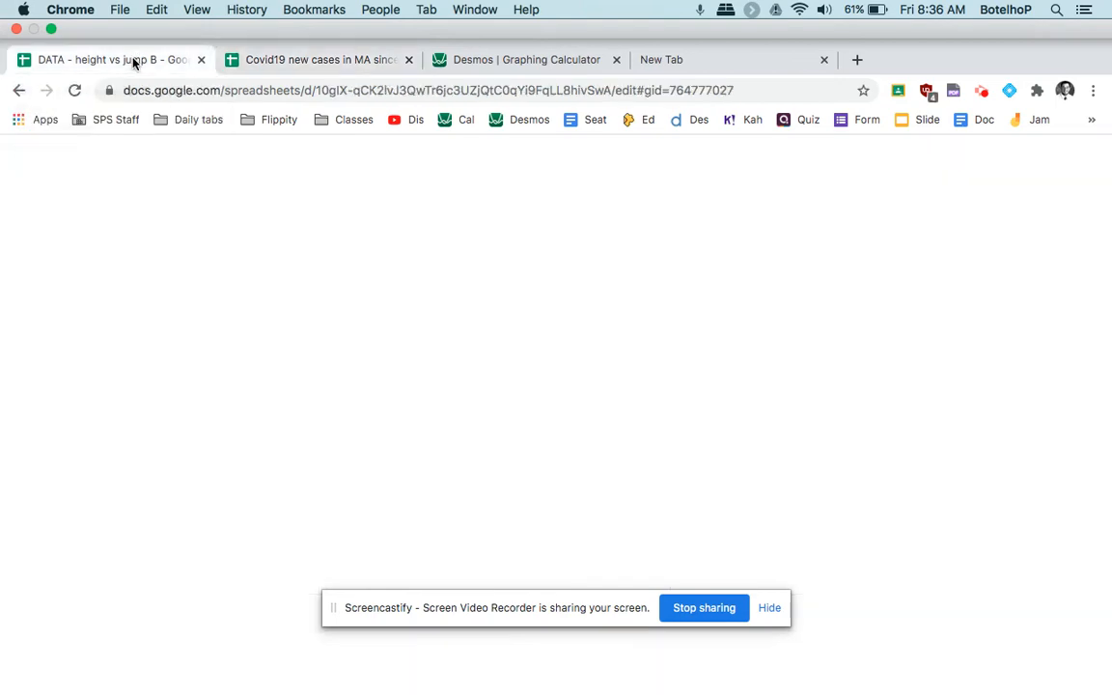
left_click(230, 404)
key("Up")
key("Up")
key("Up")
key("Up")
key("Up")
key("Up")
key("Up")
key("Up")
key("Up")
key("Up")
key("Up")
key("Up")
key("Up")
key("Up")
key("Up")
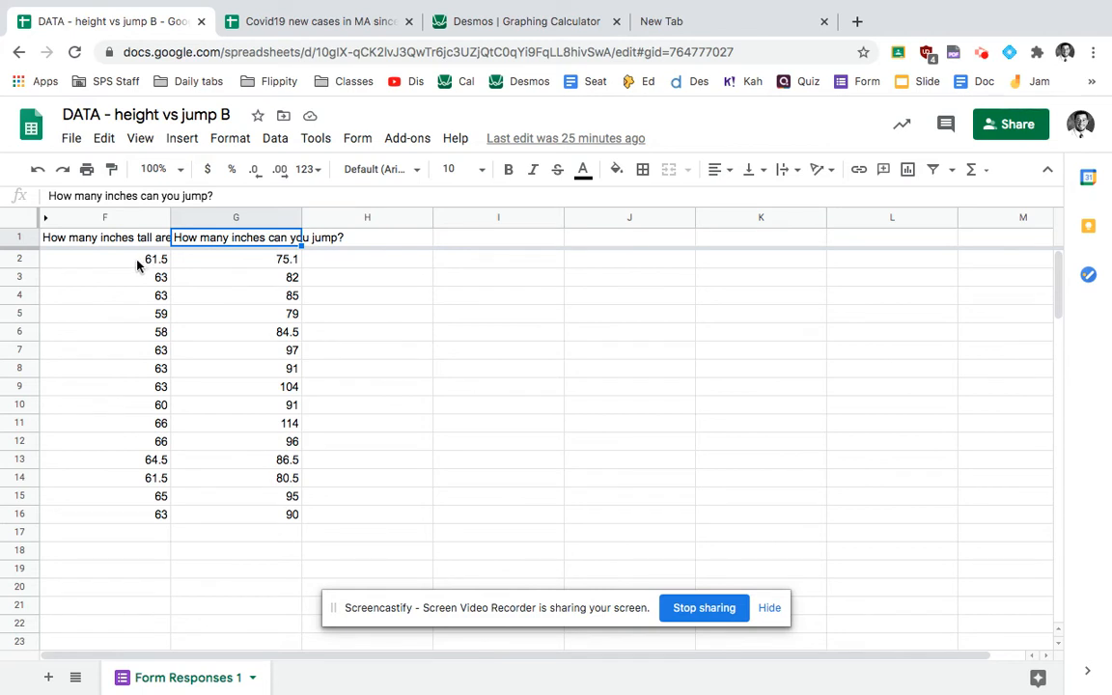
left_click(268, 266)
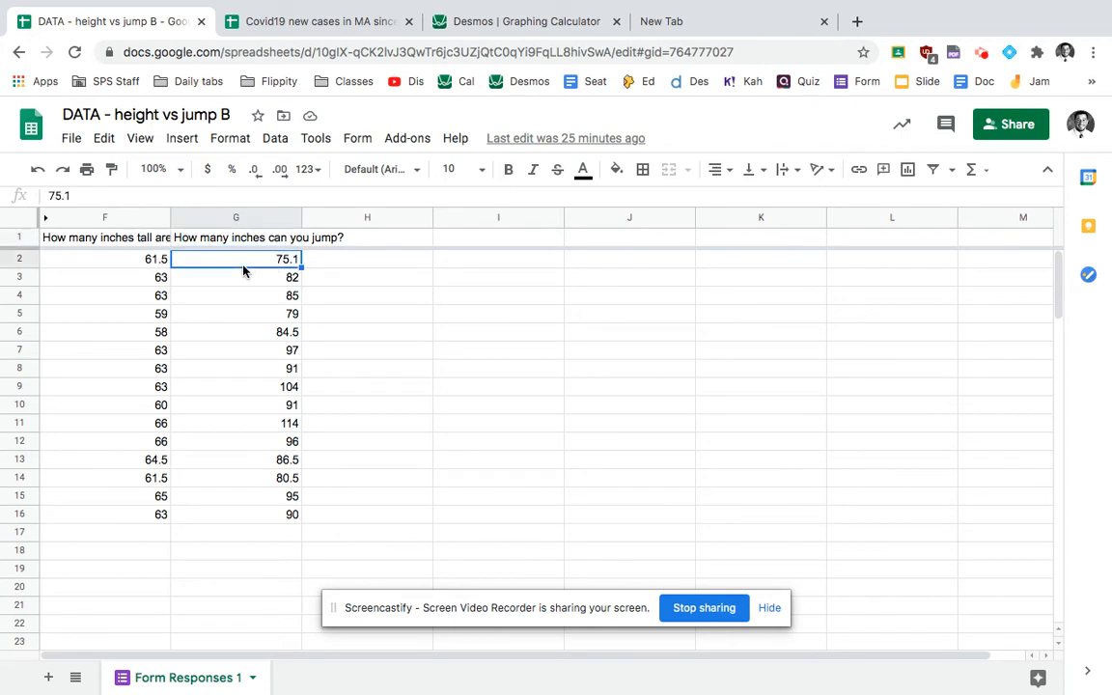
left_click(115, 264)
mouse_move(116, 263)
left_mouse_down()
mouse_move(188, 315)
mouse_move(223, 407)
mouse_move(229, 518)
left_mouse_up()
key("ctrl+c")
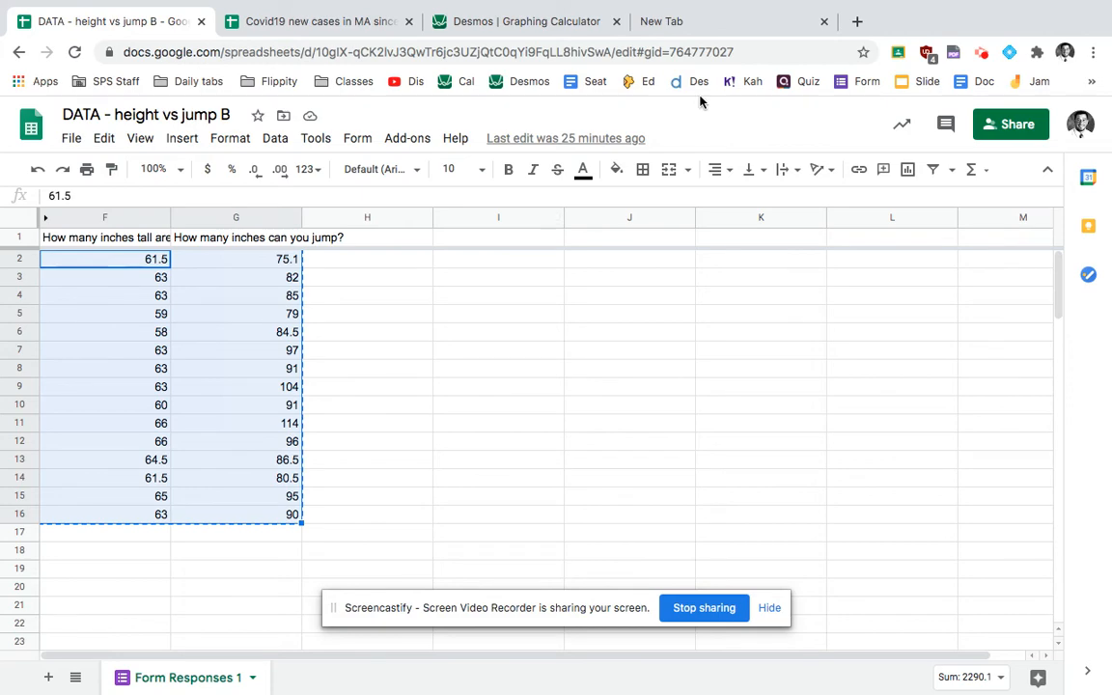
Step: Switch to the Desmos graphing calculator and paste the copied height and jump data into the first expression as a table
left_click(540, 21)
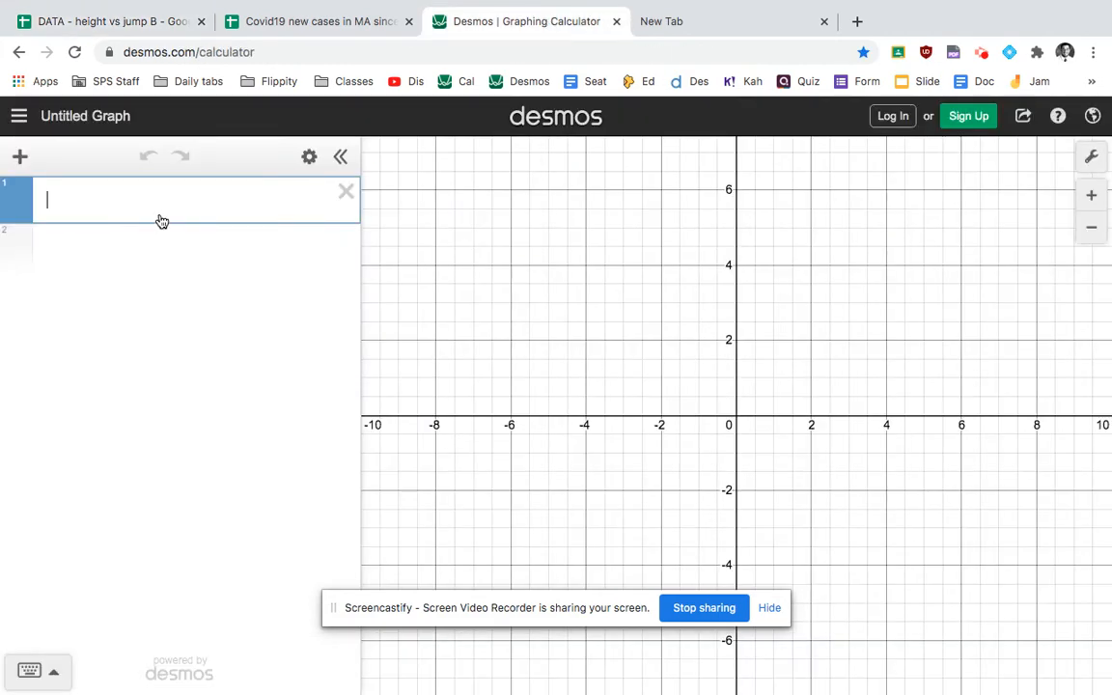
key("super+v")
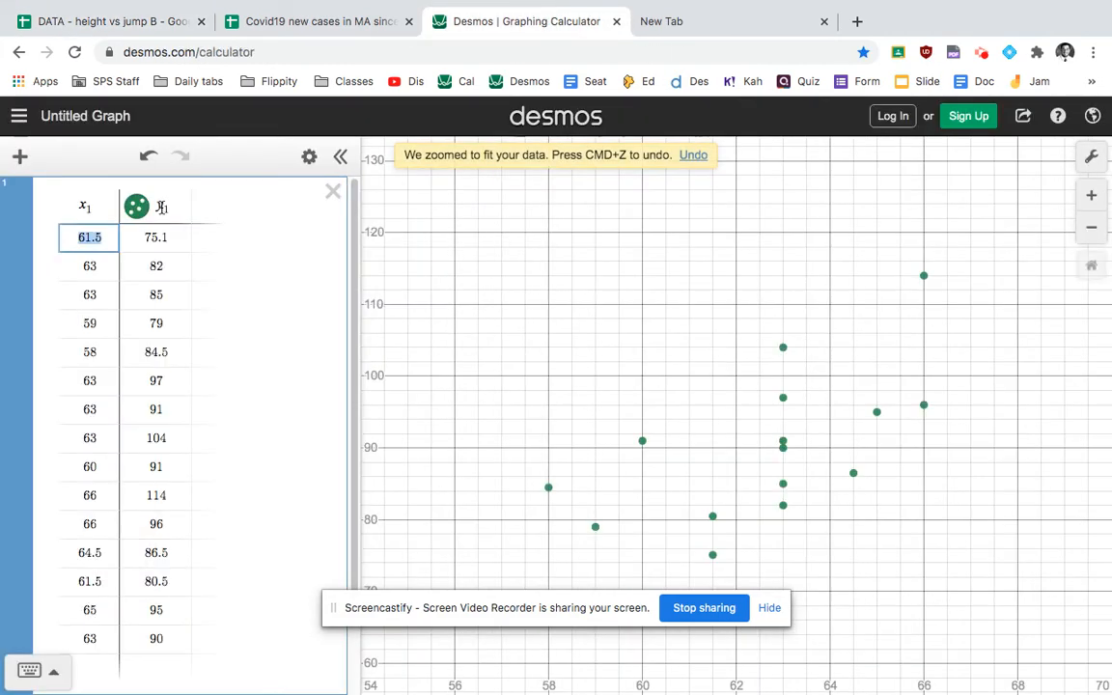
Step: Add the linear regression y1~mx1+b in a new expression below the data table
left_click_drag(354, 336, 360, 454)
left_click(161, 645)
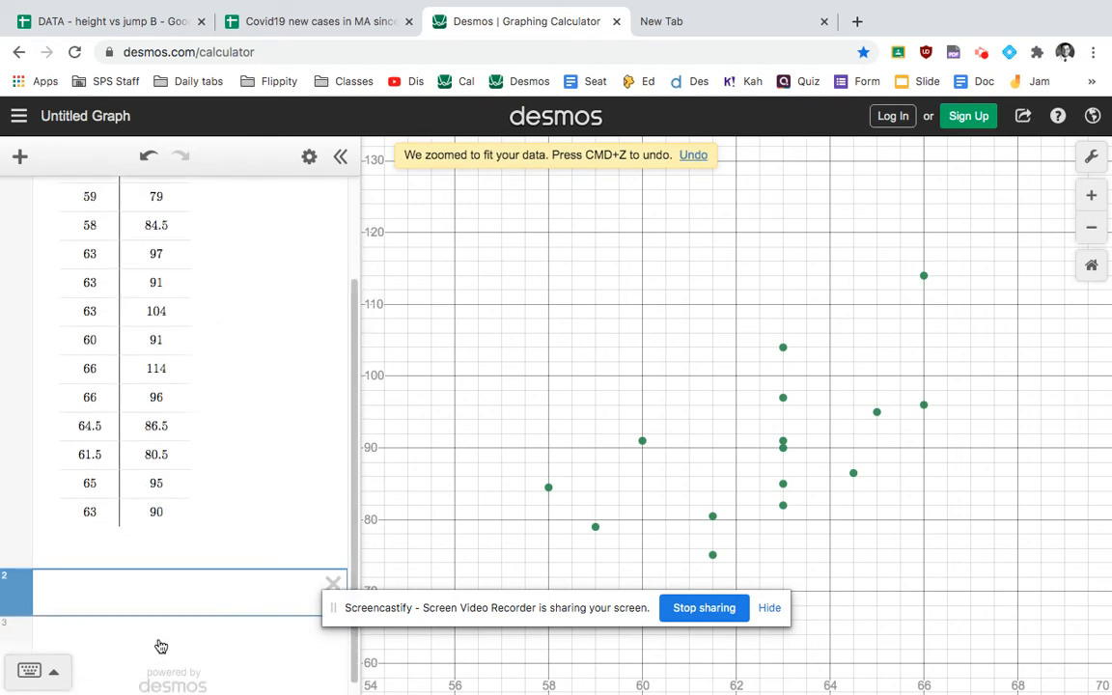
type("Y1")
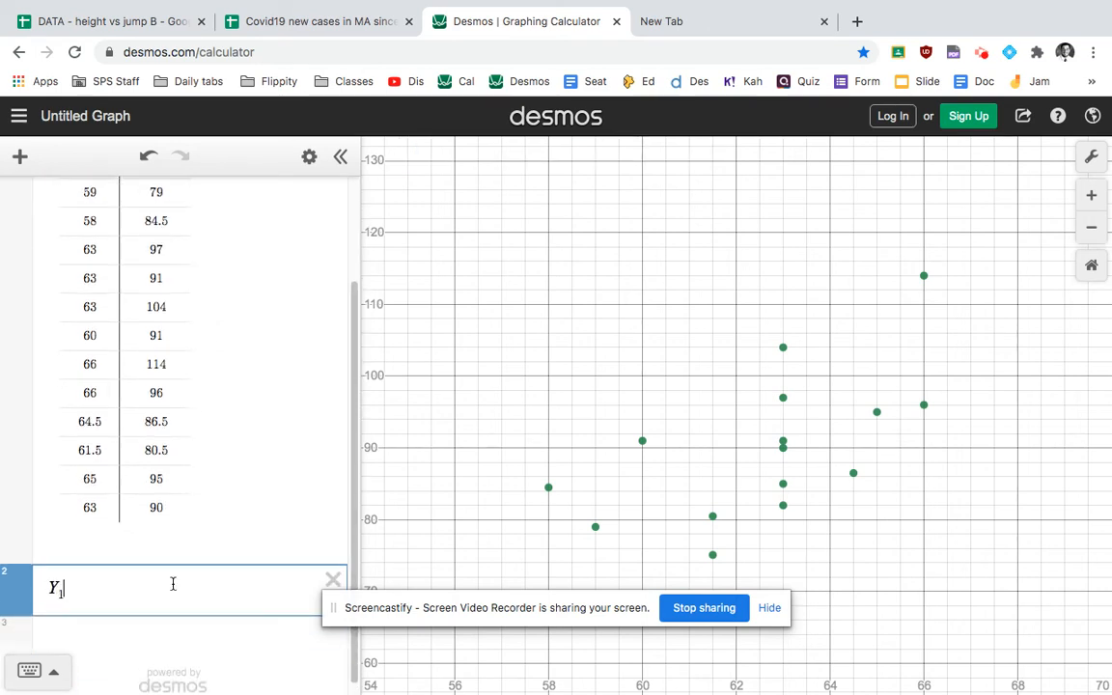
key("BackSpace")
key("BackSpace")
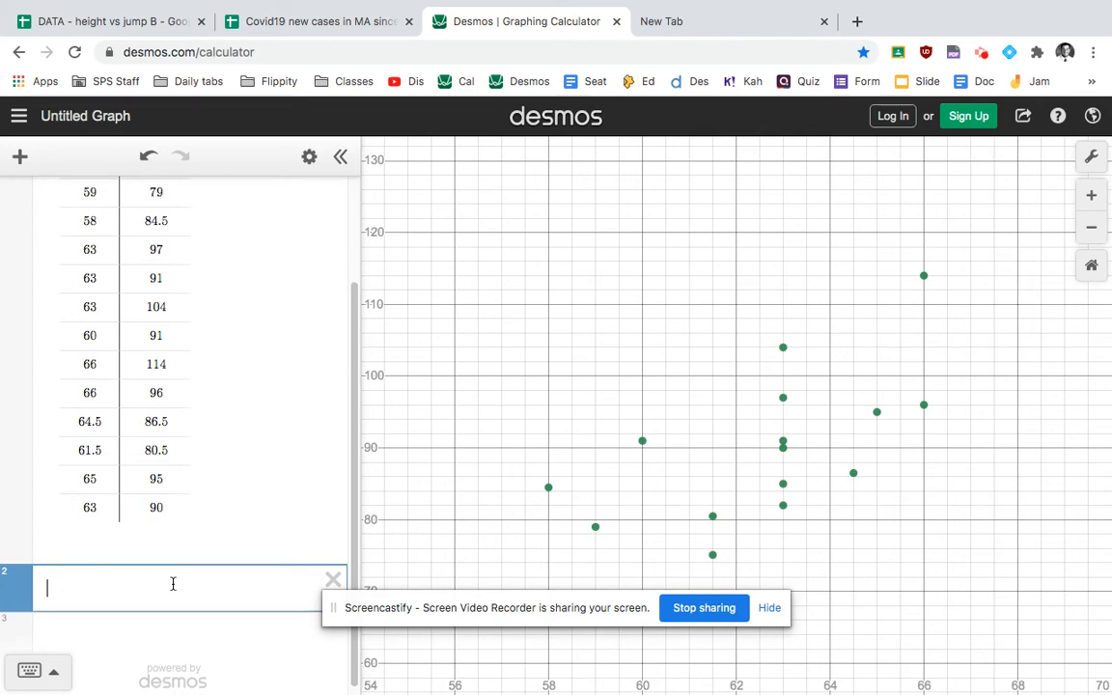
type("y1~mx1")
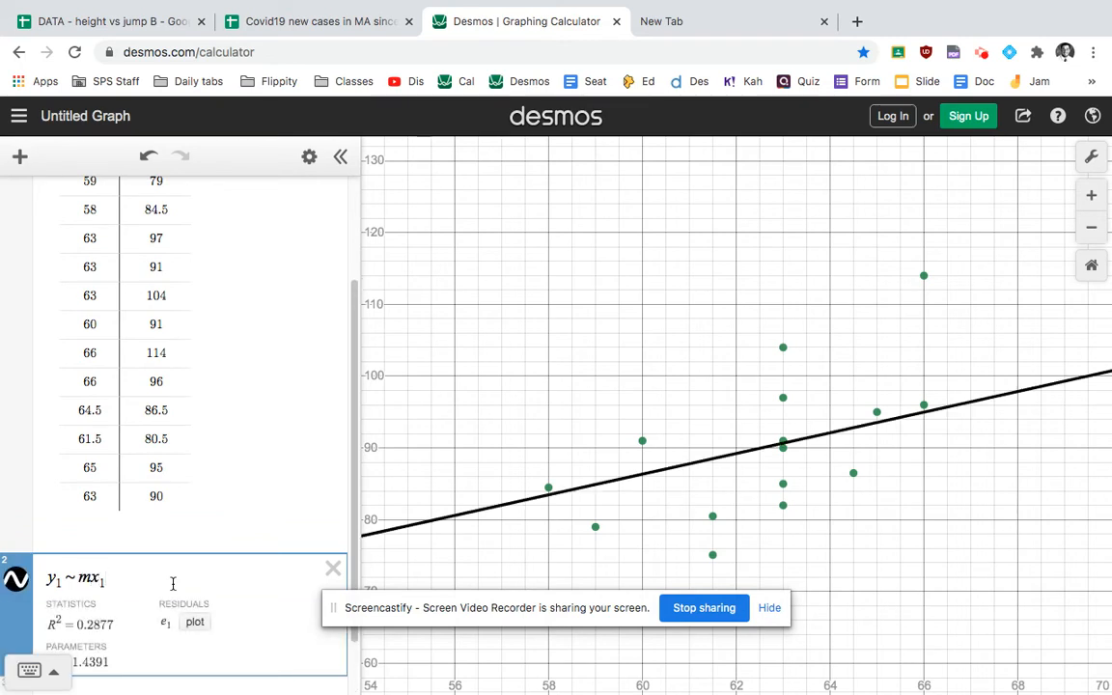
type("+b")
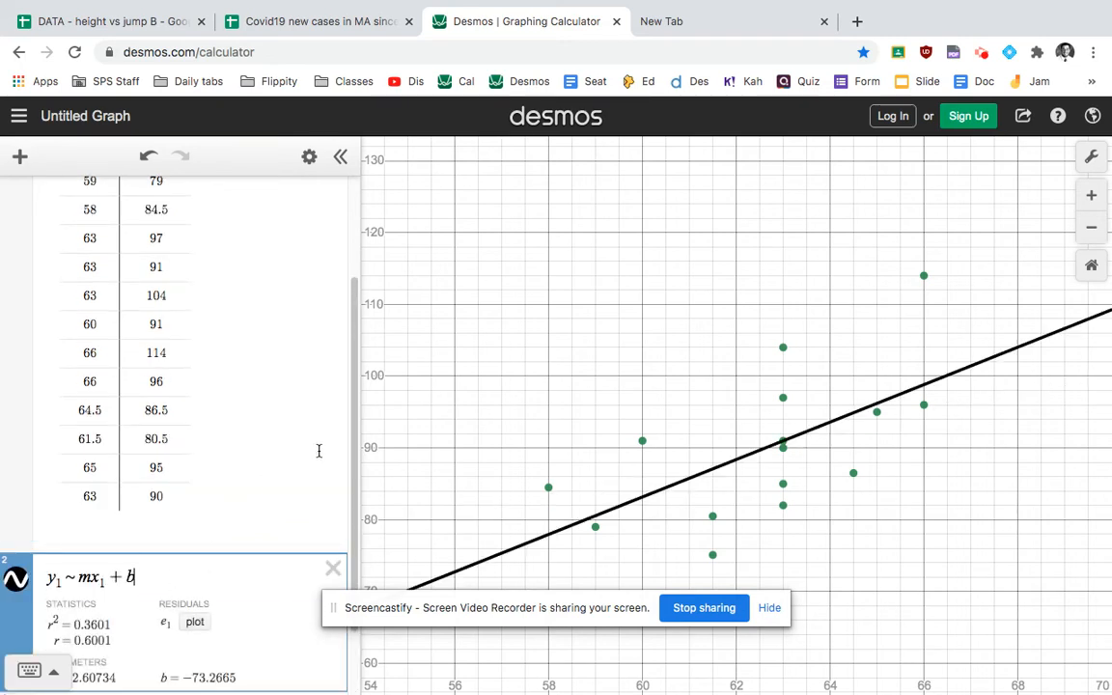
scroll(354, 541, "down", 2)
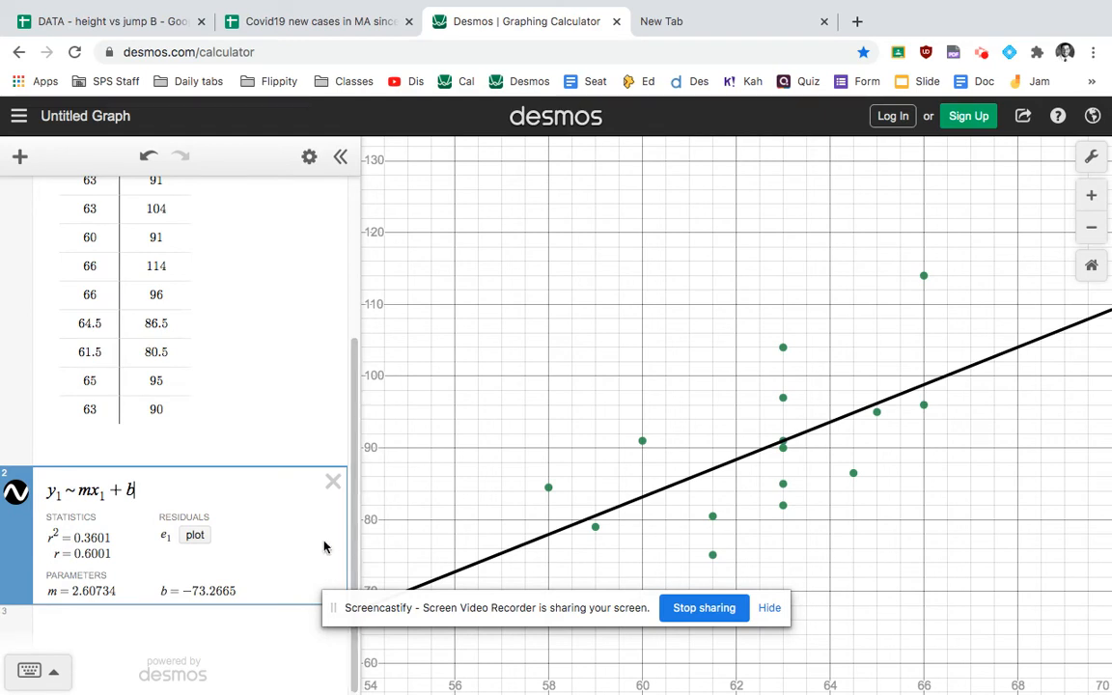
left_click(306, 158)
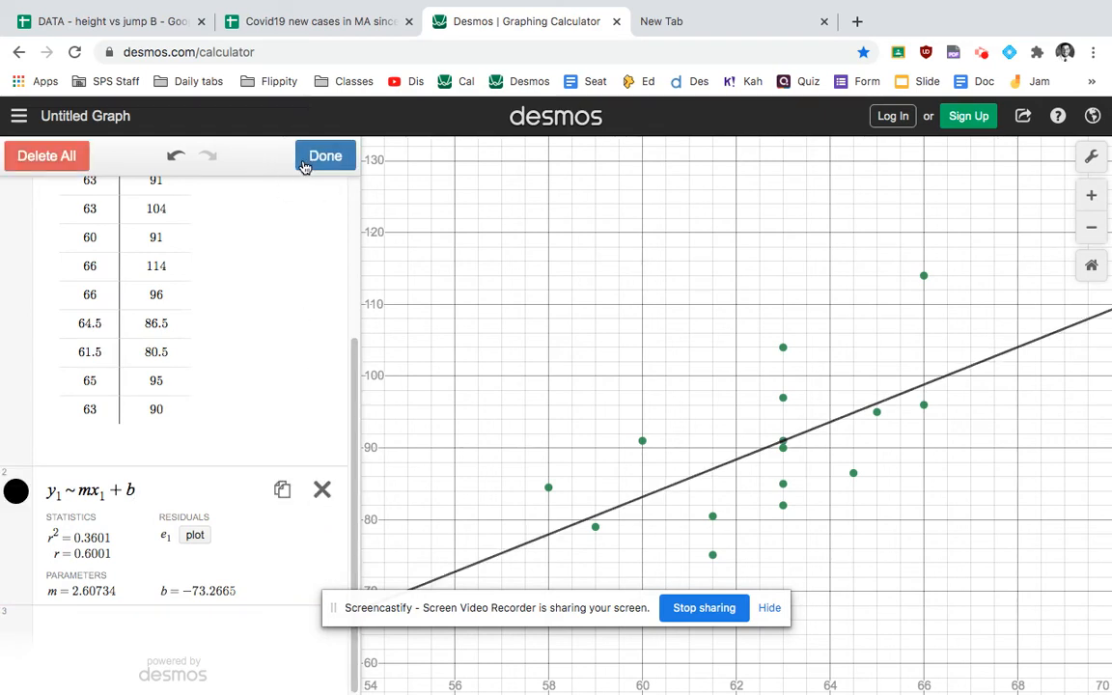
left_click(305, 159)
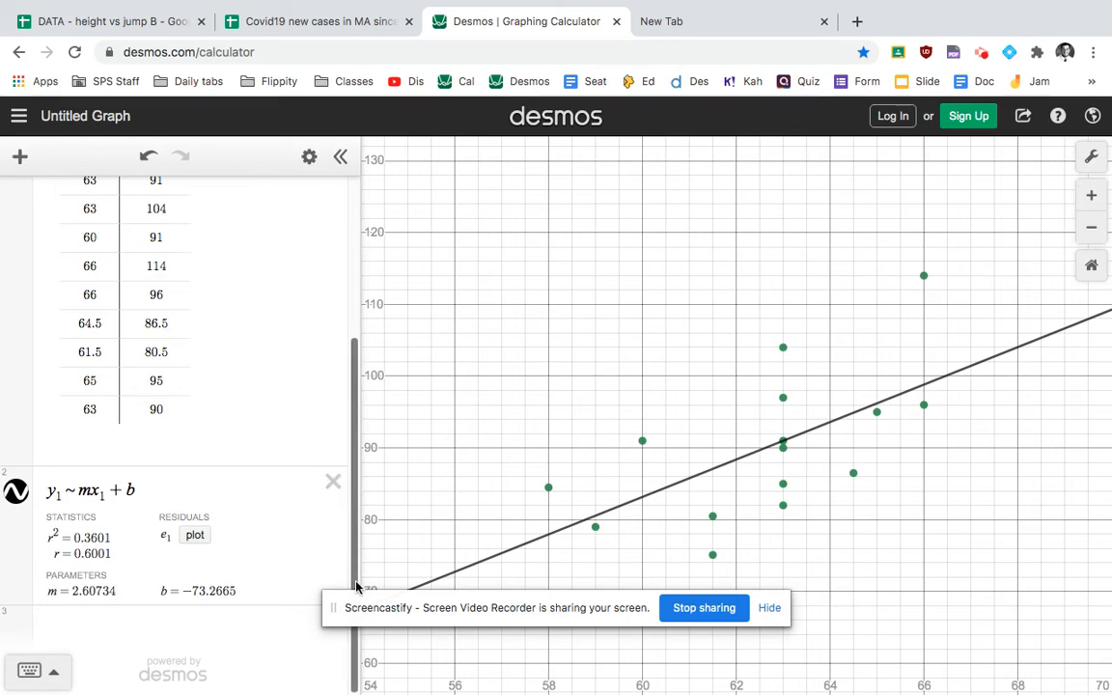
Step: Enter the line of best fit y=2.60734x-73.2665 as a new expression below the regression
left_click(149, 620)
scroll(106, 562, "up", 3)
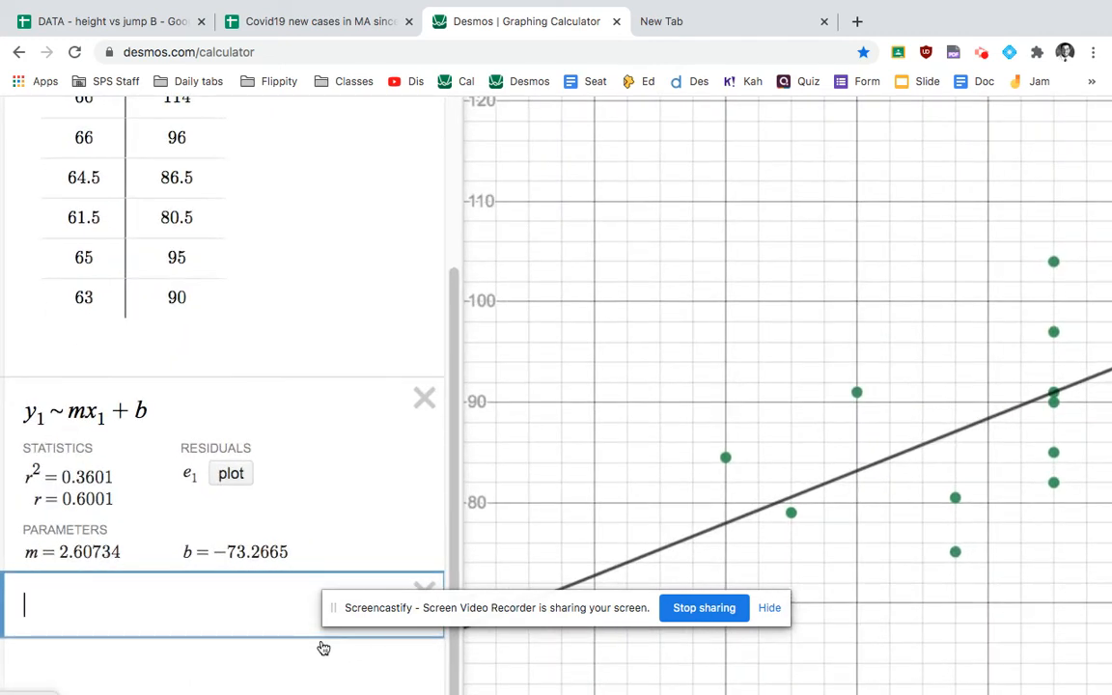
type("y=2.")
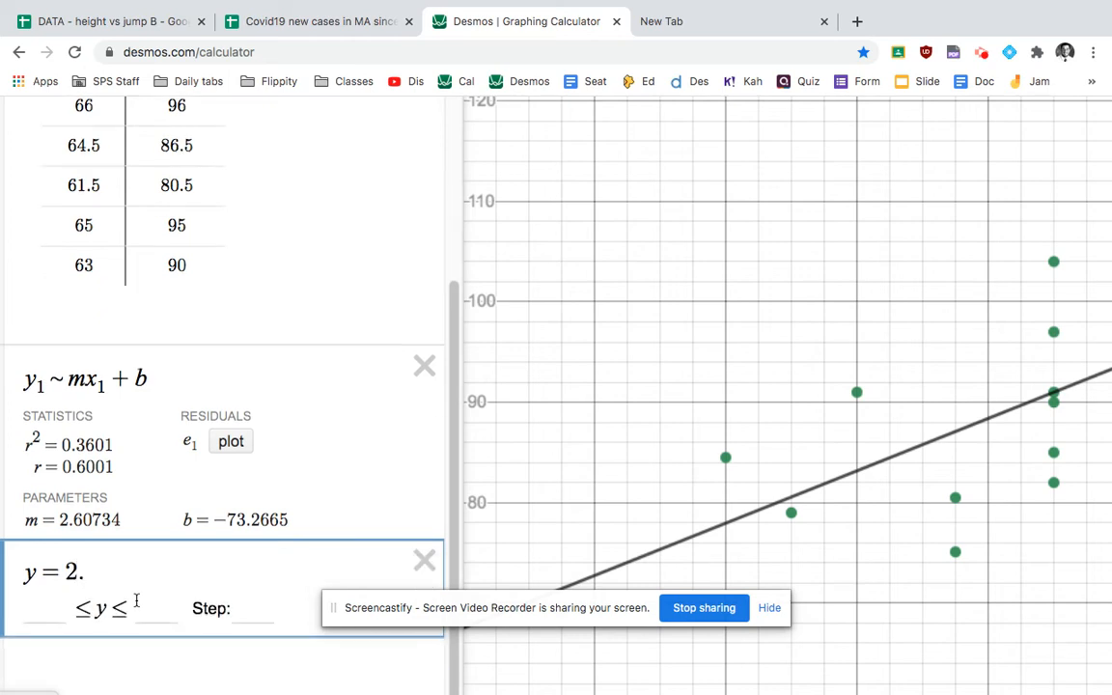
type("60734")
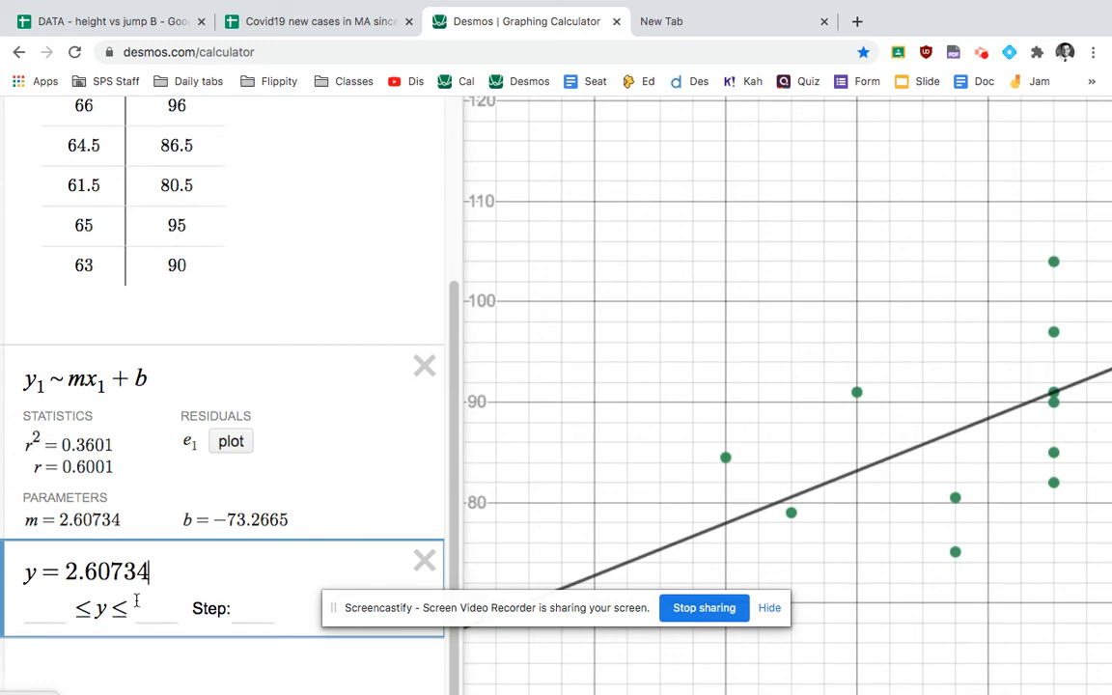
type("x-")
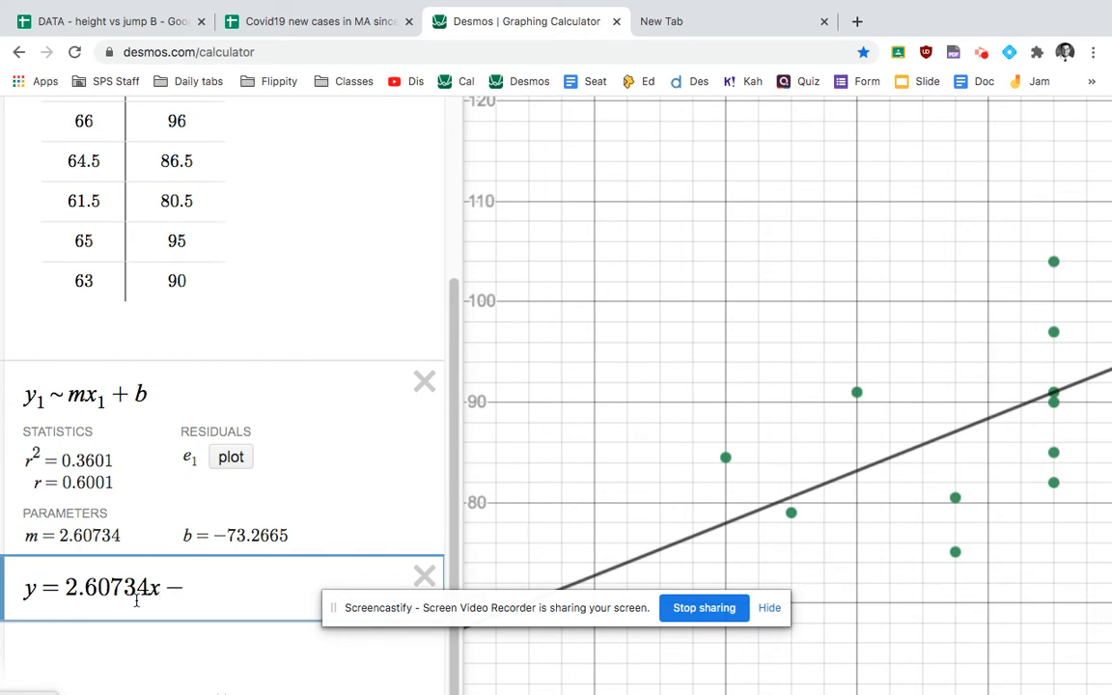
type("73")
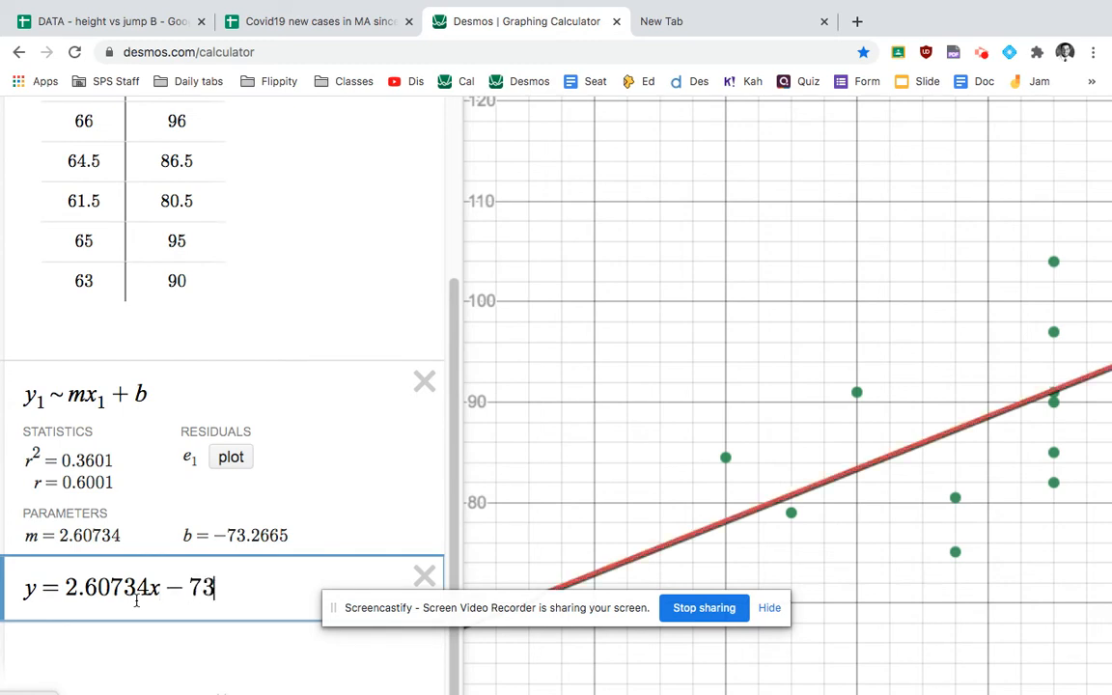
type(".2")
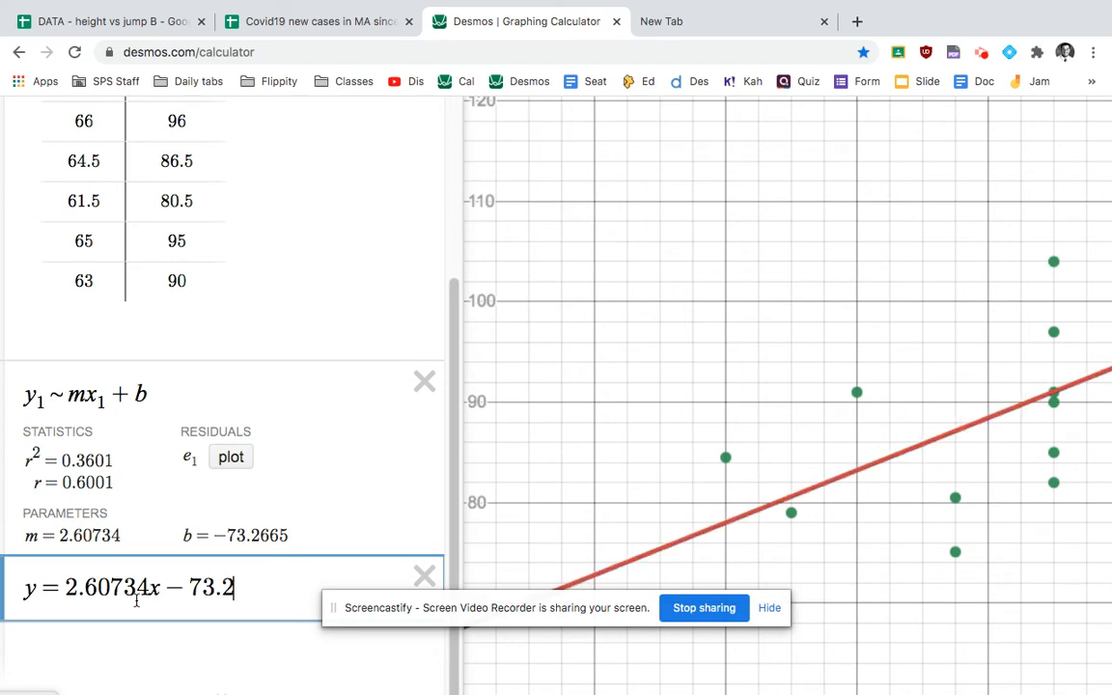
type("665")
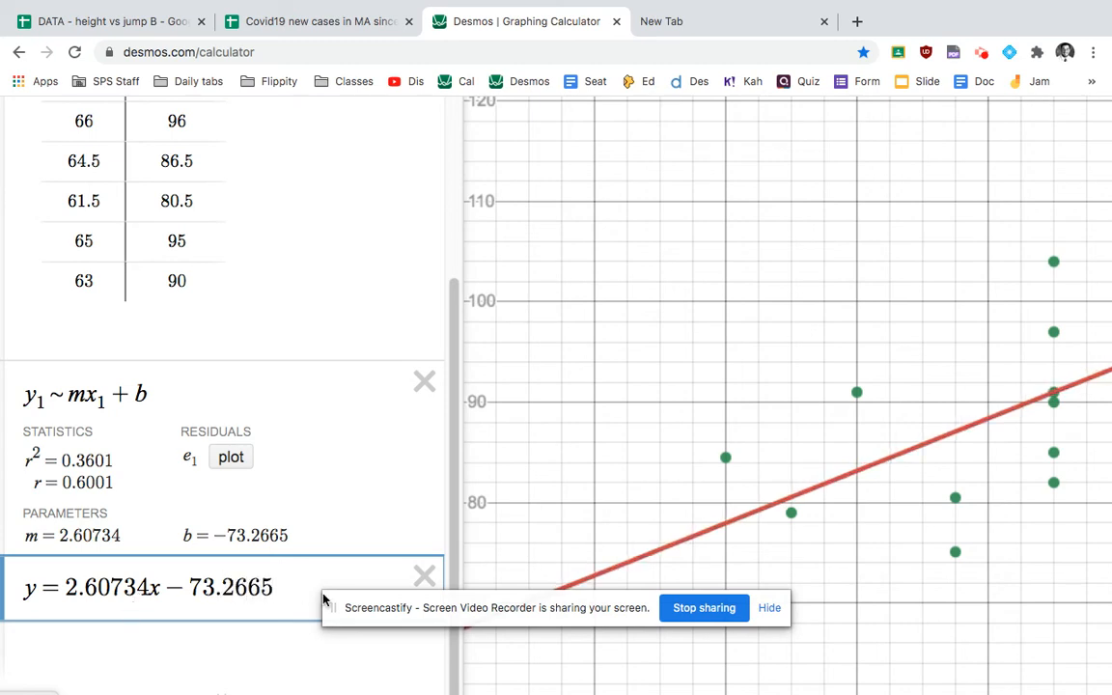
key("ctrl+minus")
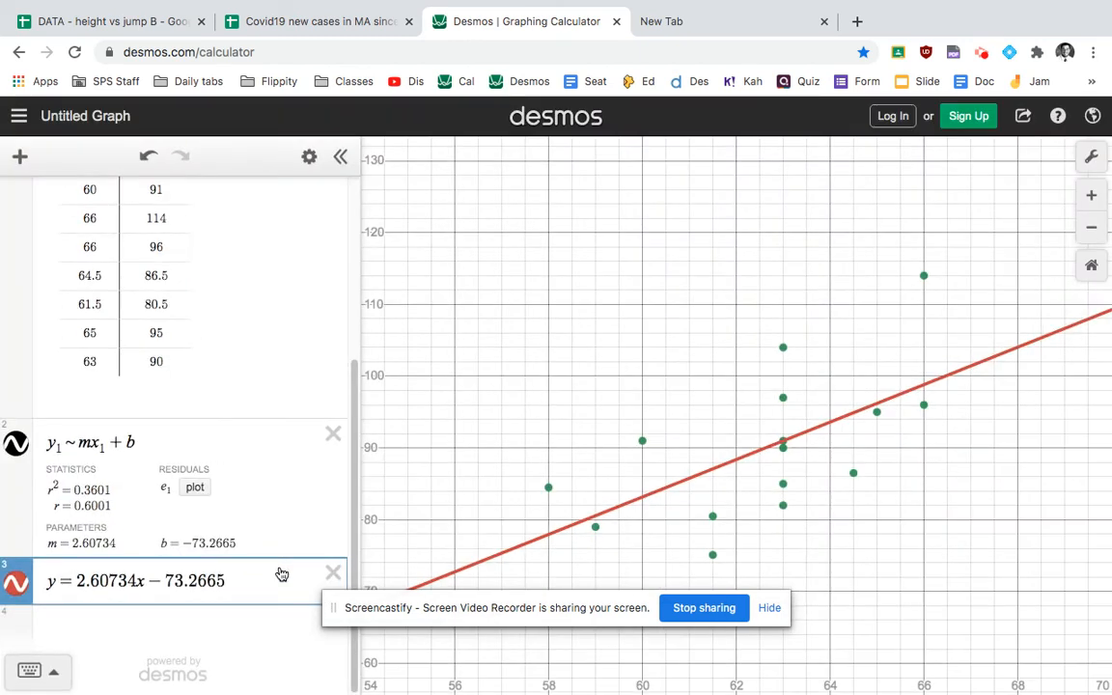
left_click(16, 589)
left_click(16, 589)
left_click_drag(355, 391, 340, 261)
scroll(340, 262, "up", 2)
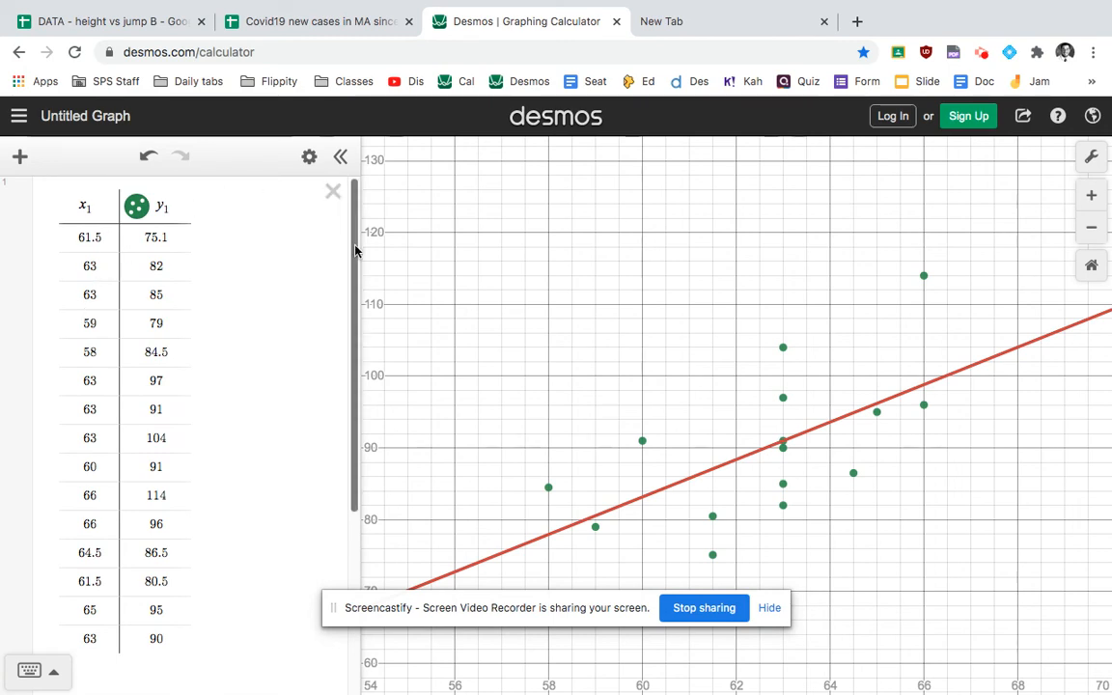
Step: Convert the y=2.60734x-73.2665 expression into a table and set its first x value to 84
scroll(323, 519, "down", 5)
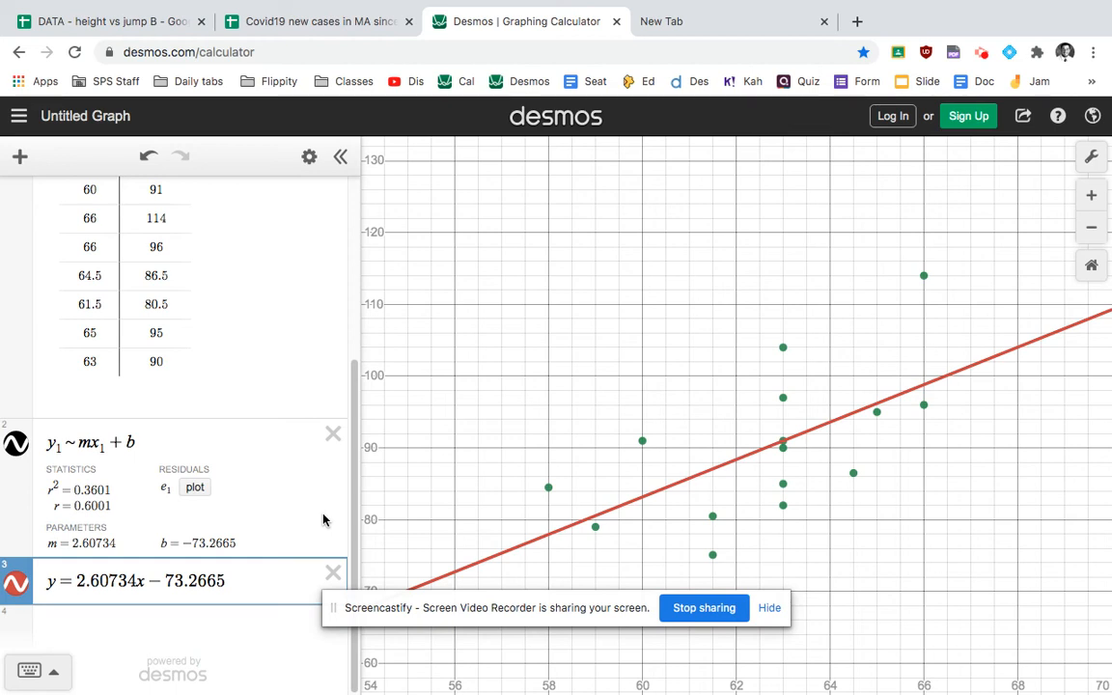
left_click(311, 158)
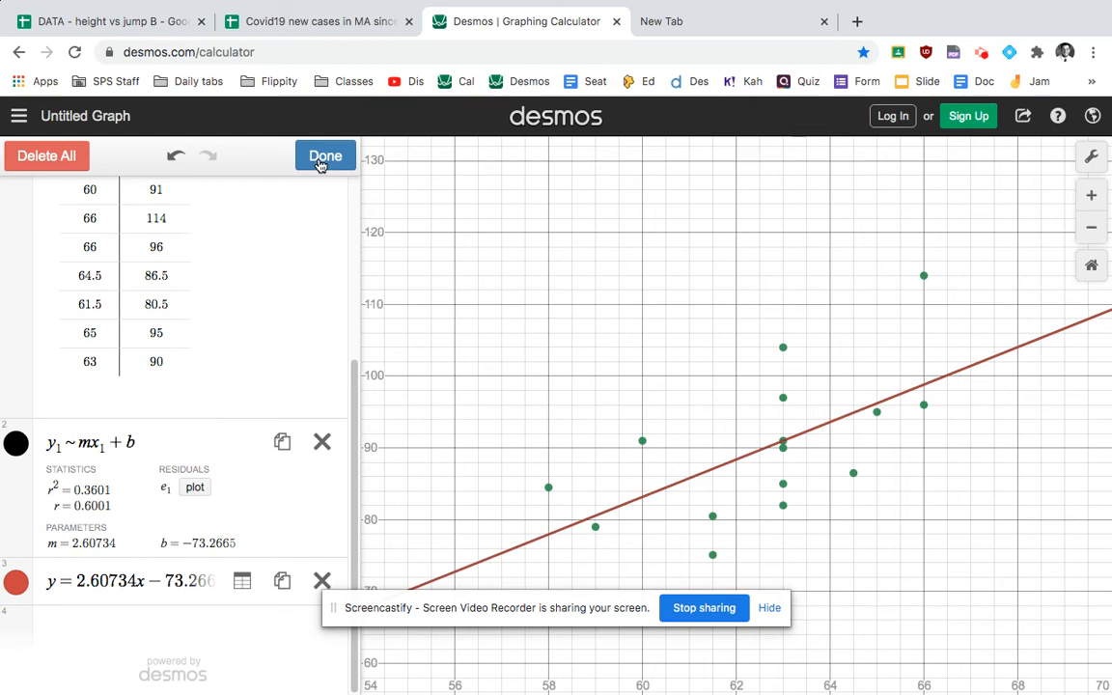
left_click(244, 582)
left_click_drag(352, 468, 353, 579)
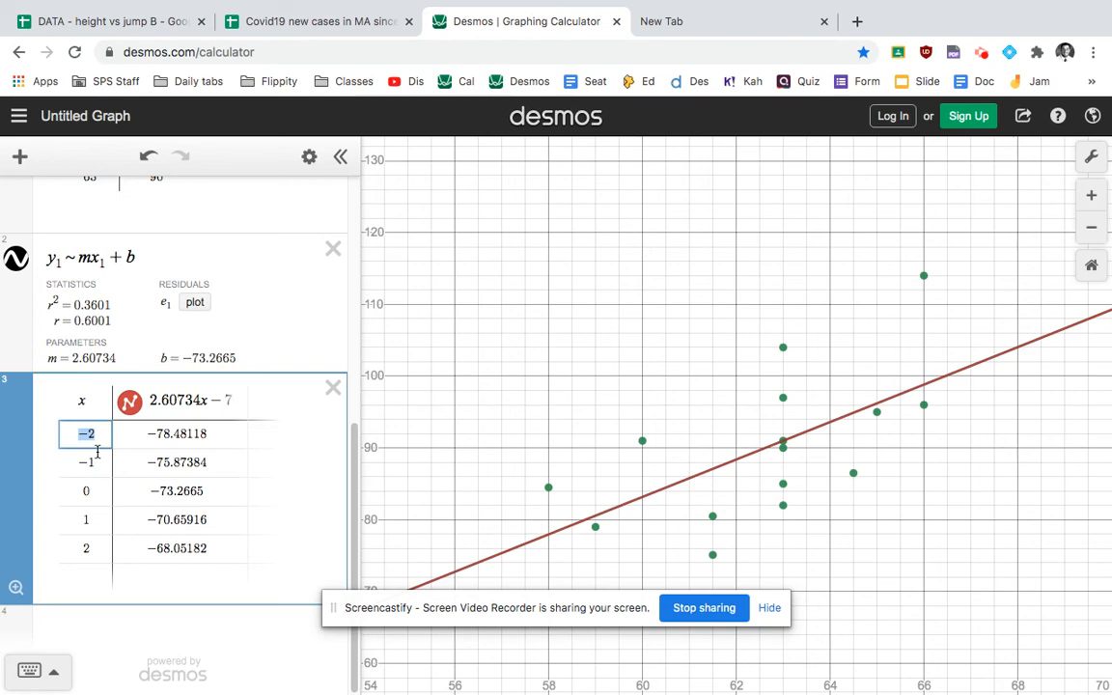
type("84")
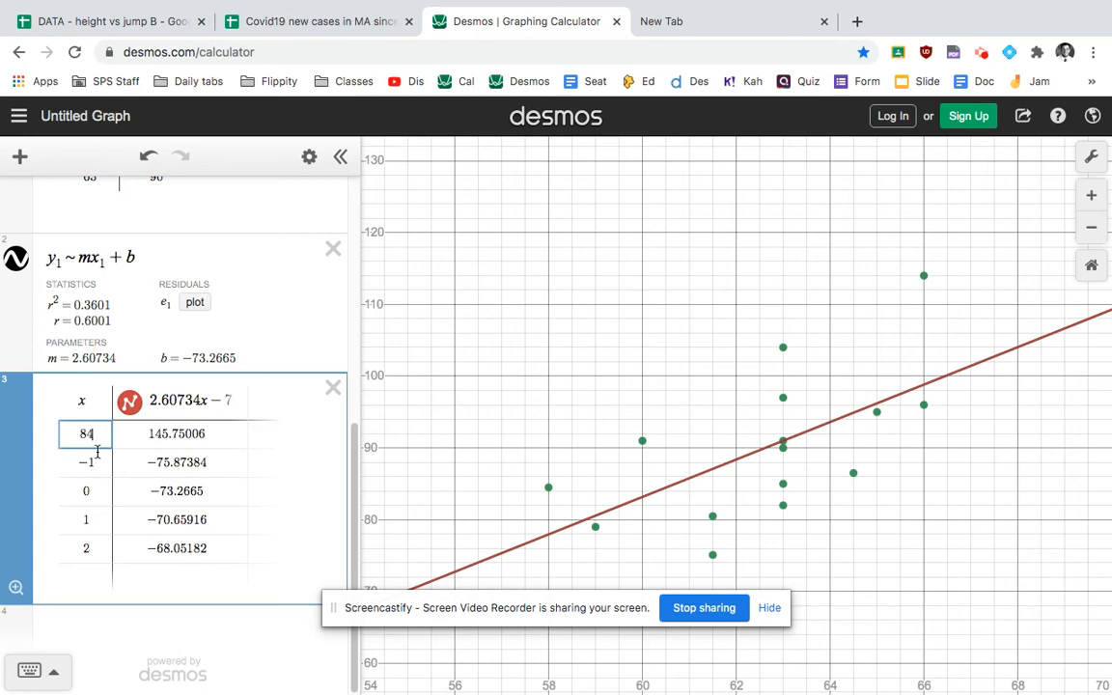
key("Return")
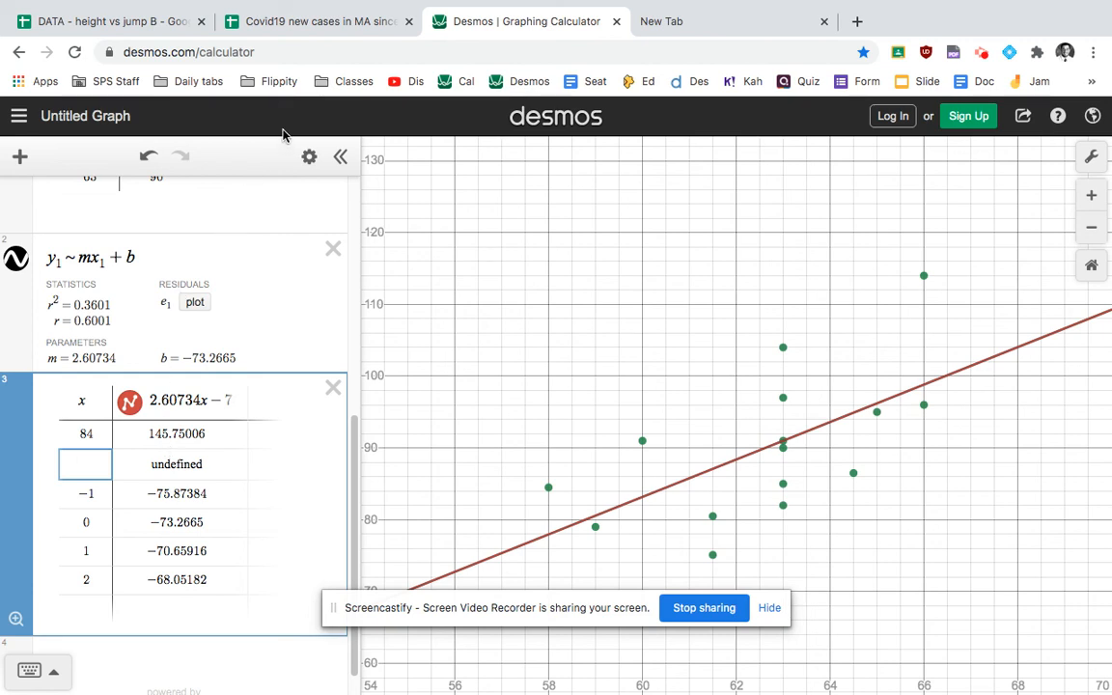
Step: Switch back to the Covid19 cases spreadsheet and enter x=30 in cell D17, below the November 30th prediction question
left_click(327, 21)
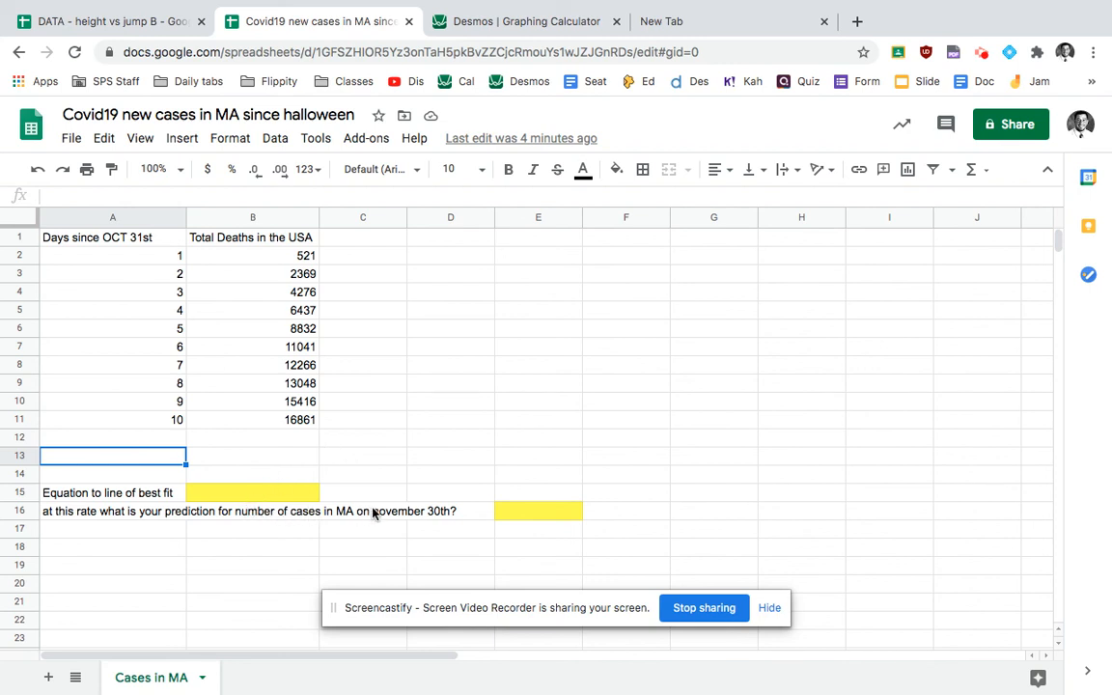
left_click(447, 534)
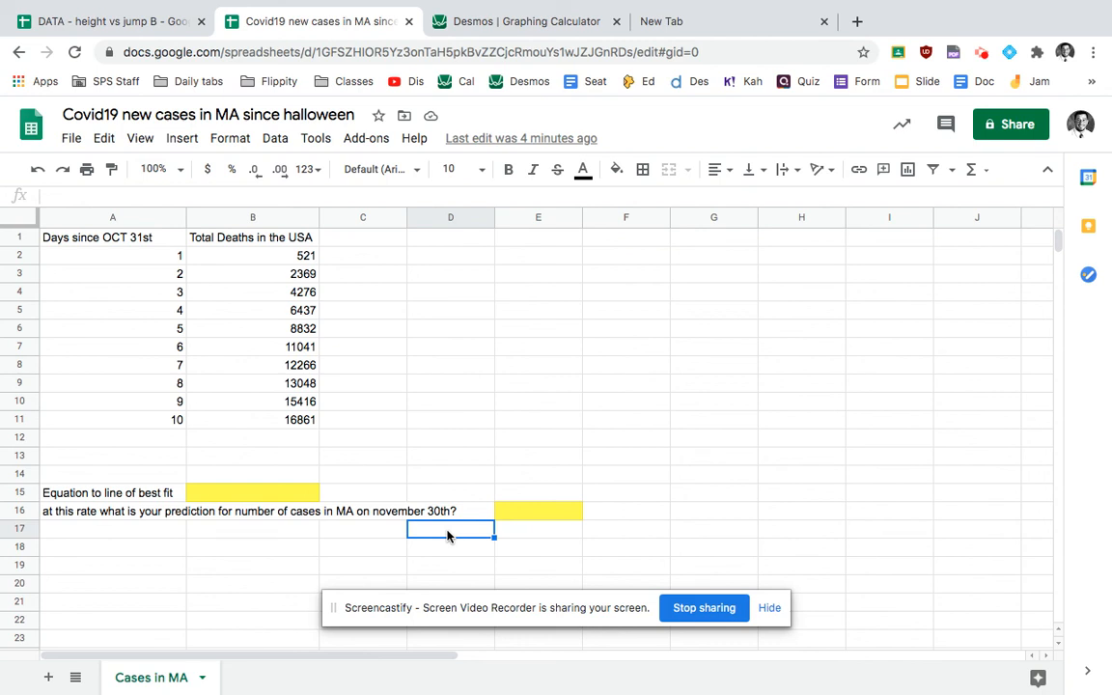
type("x=30")
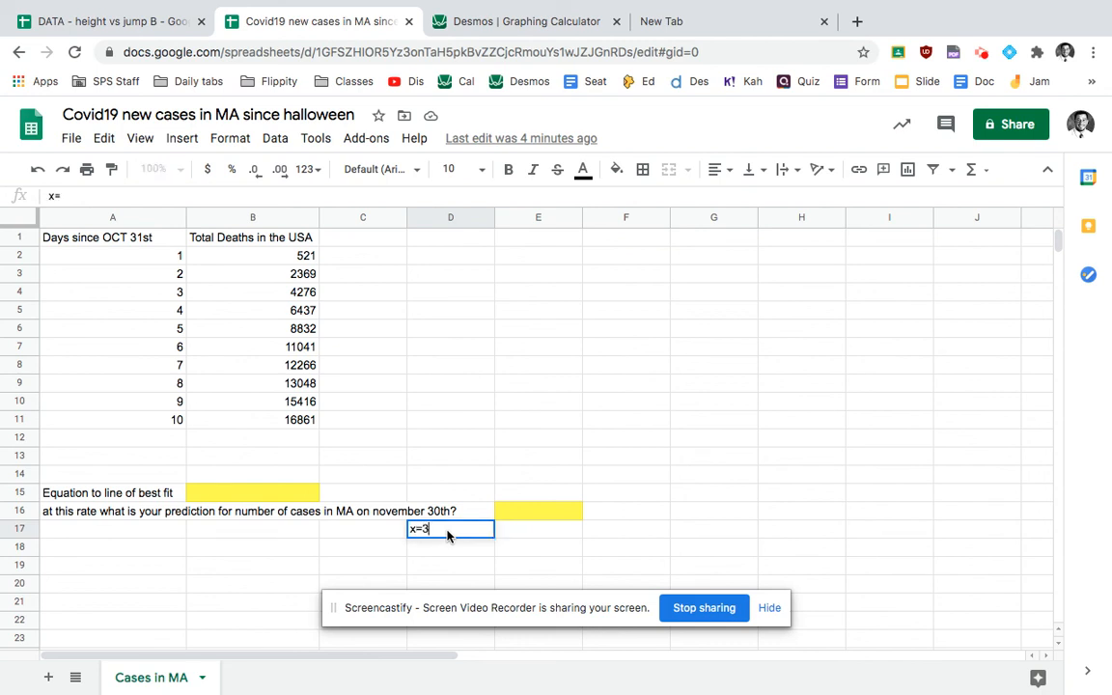